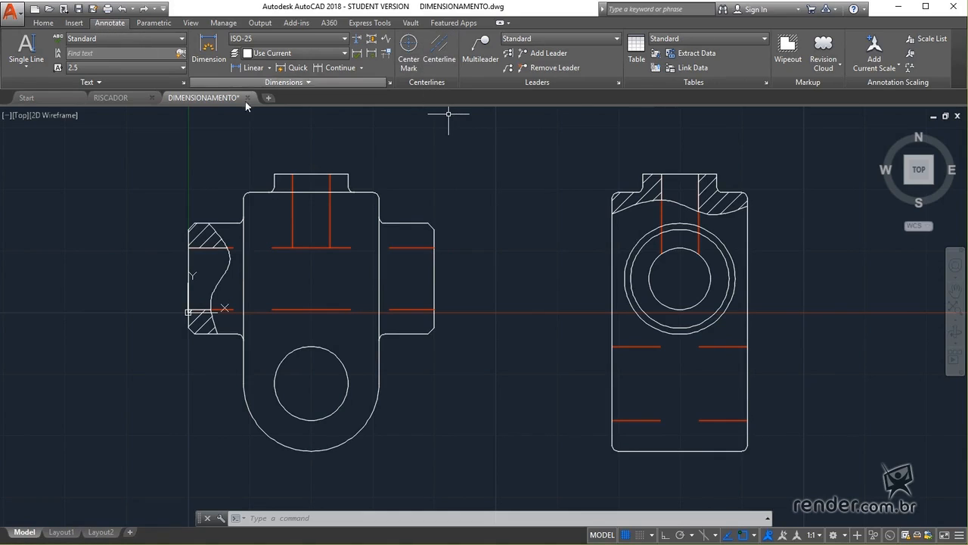
Add a vertical centerline between the two straight side edges of the front view's main body
left_click(439, 66)
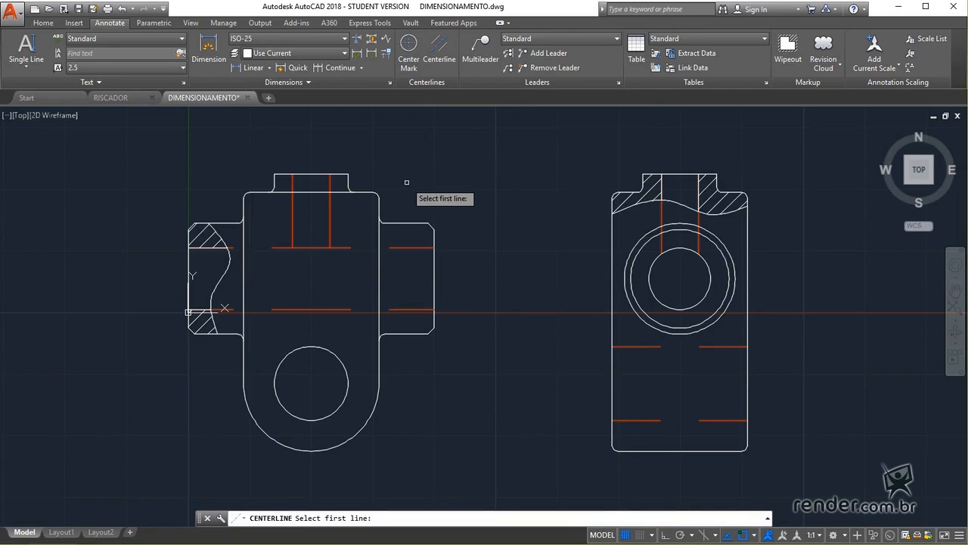
left_click(377, 273)
left_click(243, 283)
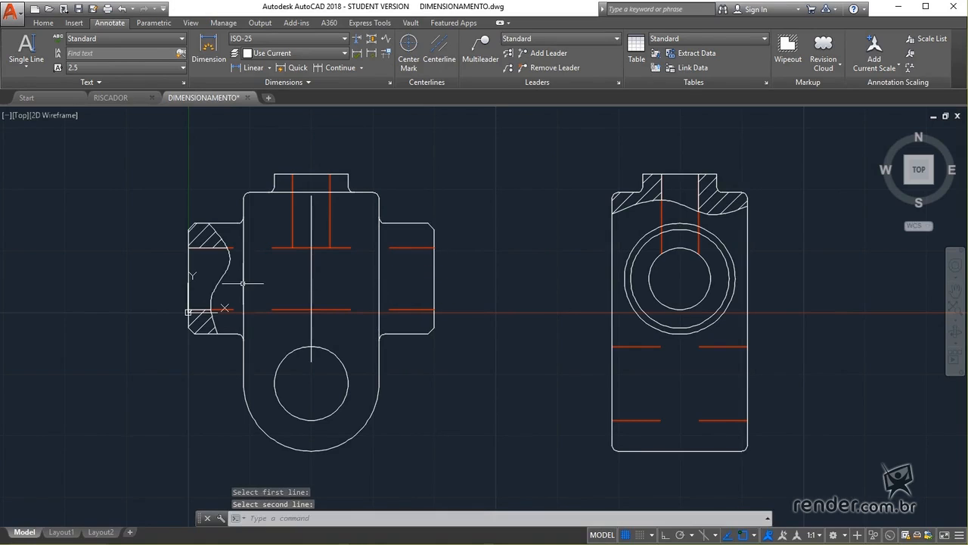
Stretch the front view's vertical centerline to the part's top edge and to the bottom of the lower arc
left_click(311, 276)
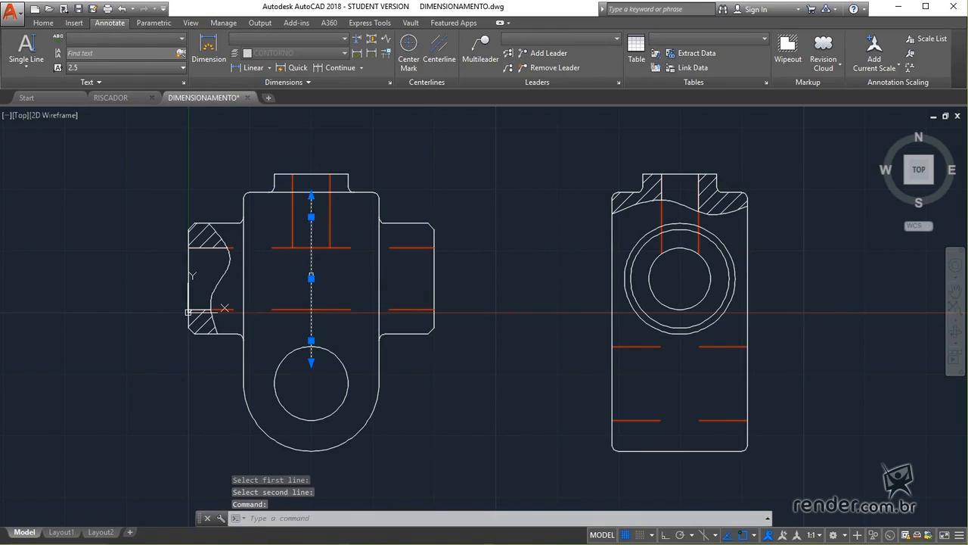
left_click(311, 217)
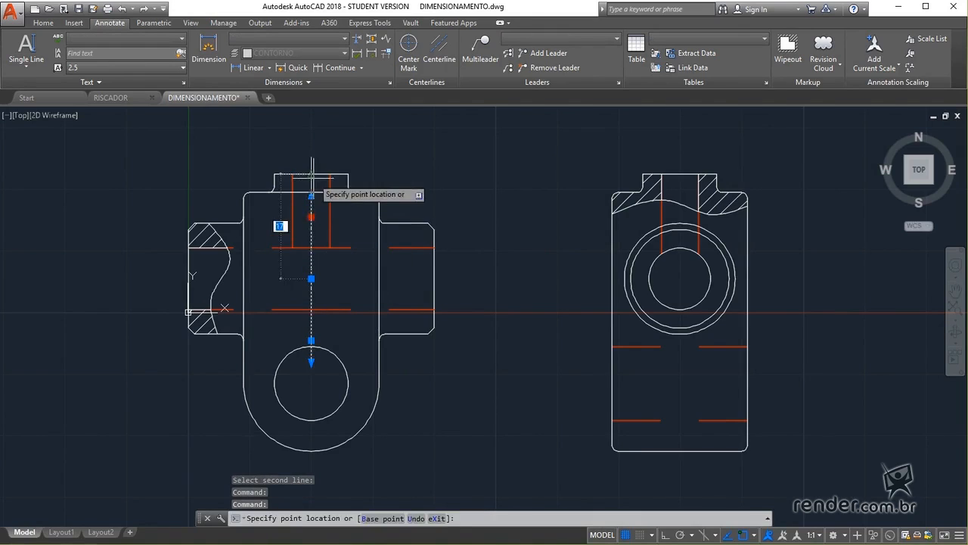
left_click(310, 341)
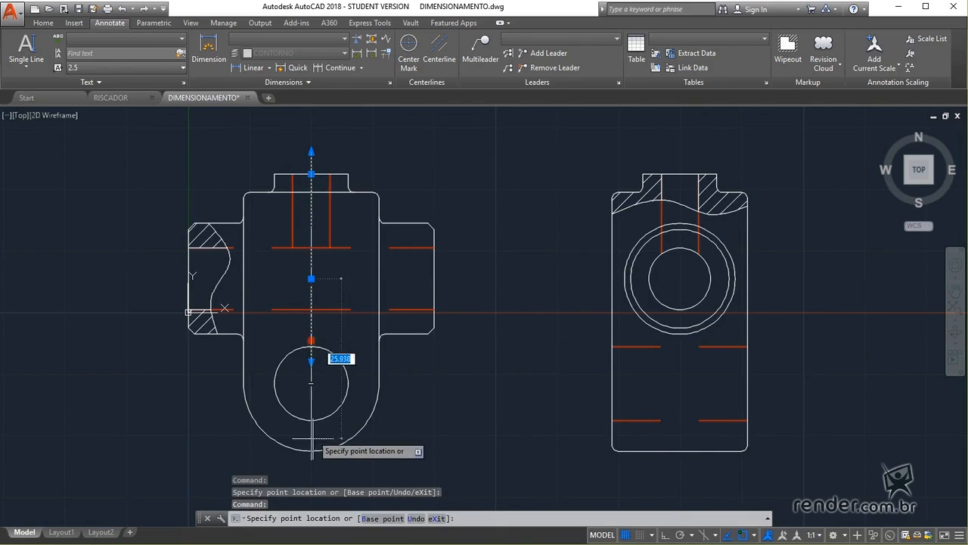
left_click(319, 447)
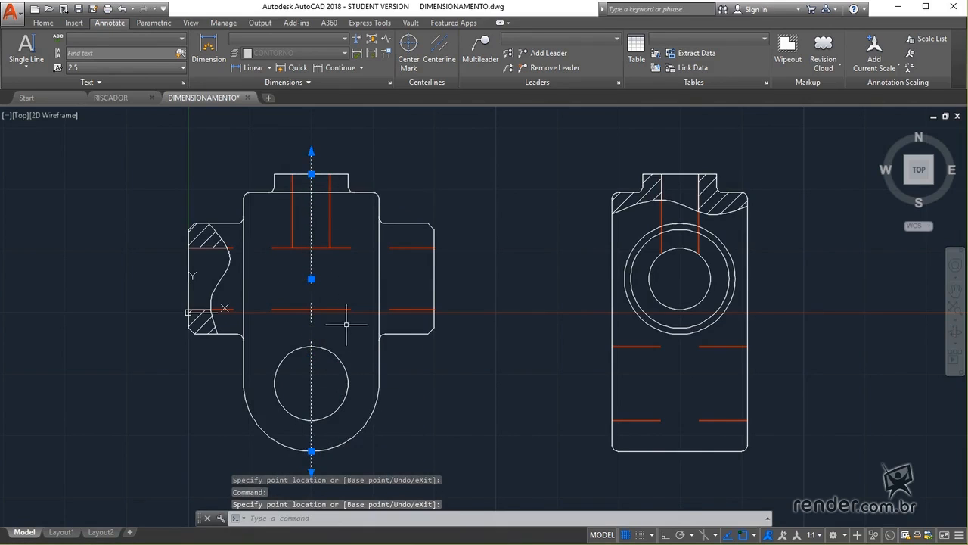
key("Escape")
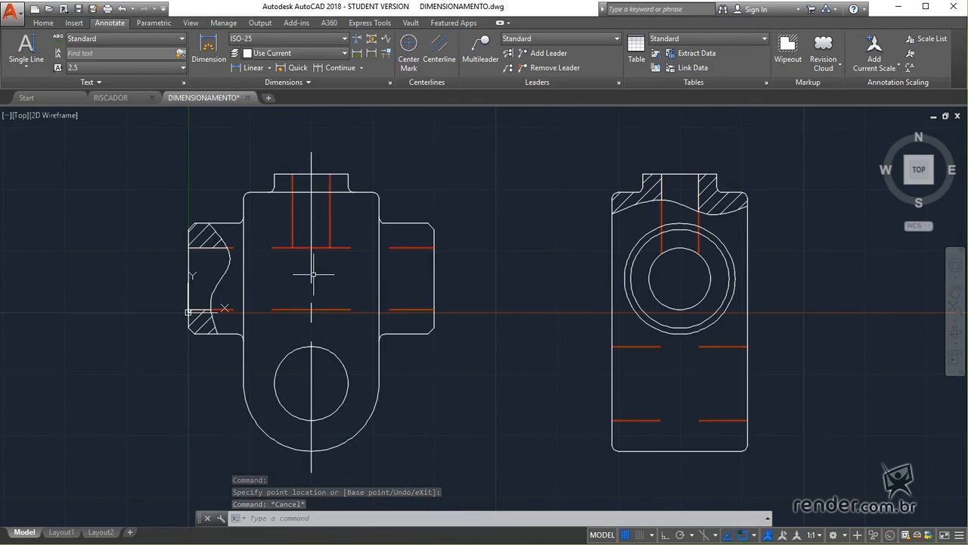
Add a horizontal centerline between the front view's cross-bore hidden lines and a vertical one between the side view's outer edges
left_click(443, 64)
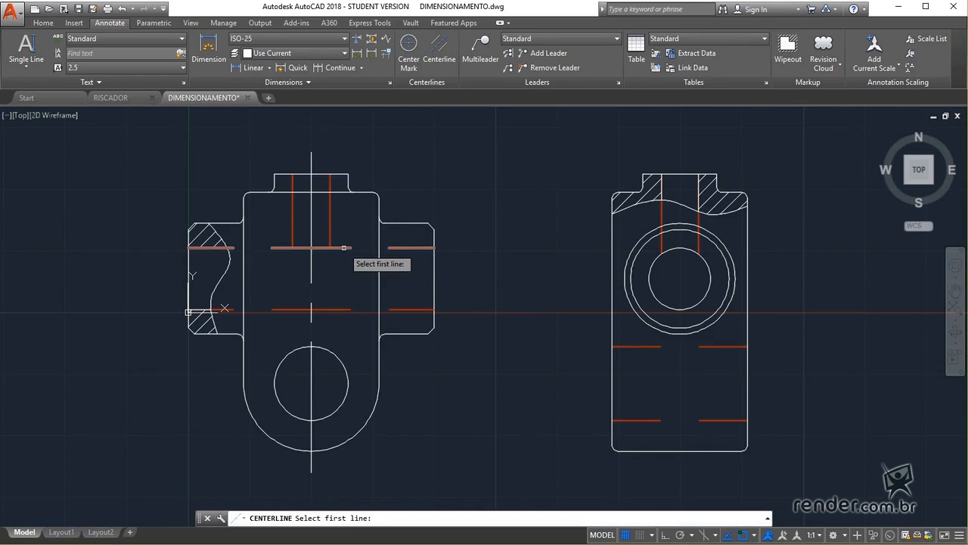
left_click(344, 247)
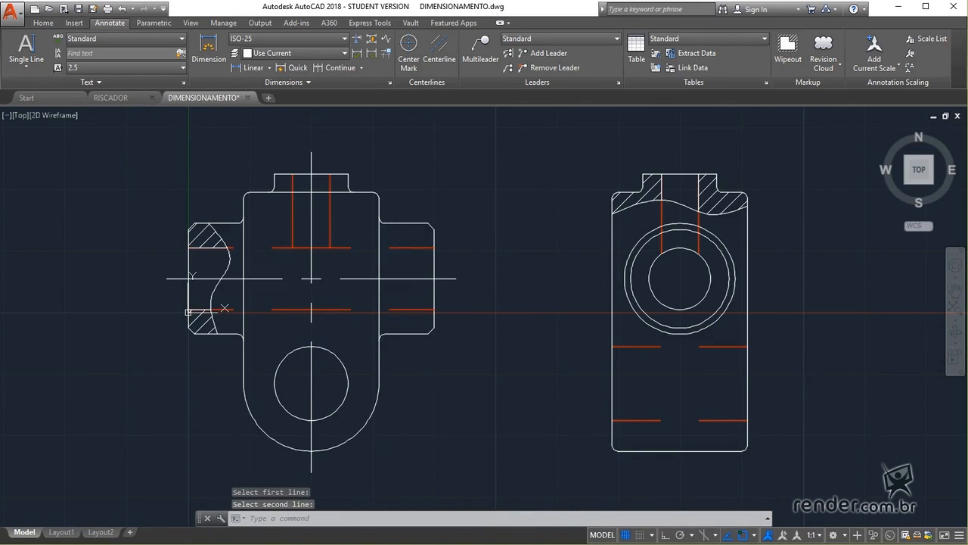
left_click(441, 52)
left_click(612, 318)
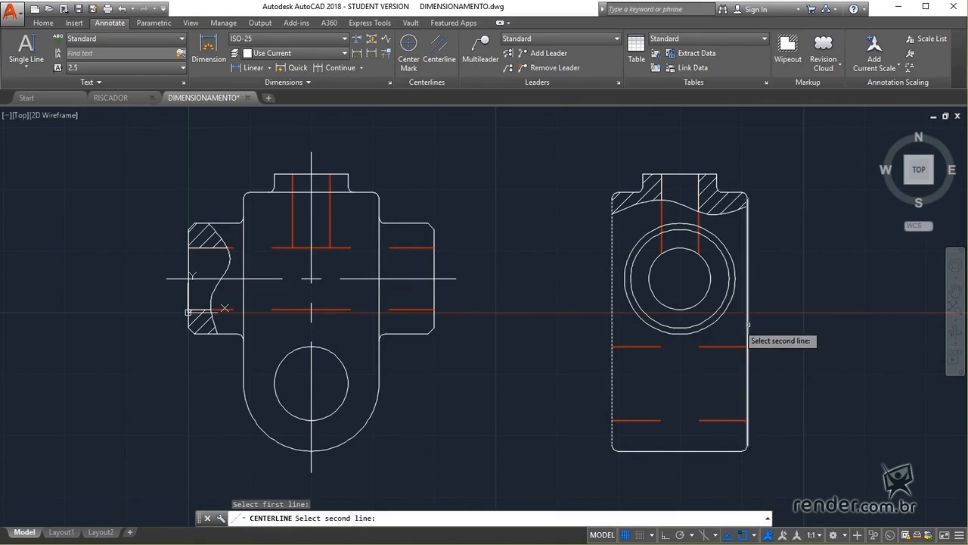
left_click(747, 326)
Add a horizontal centerline between the hidden lines of the lower hole in the side view
key("Return")
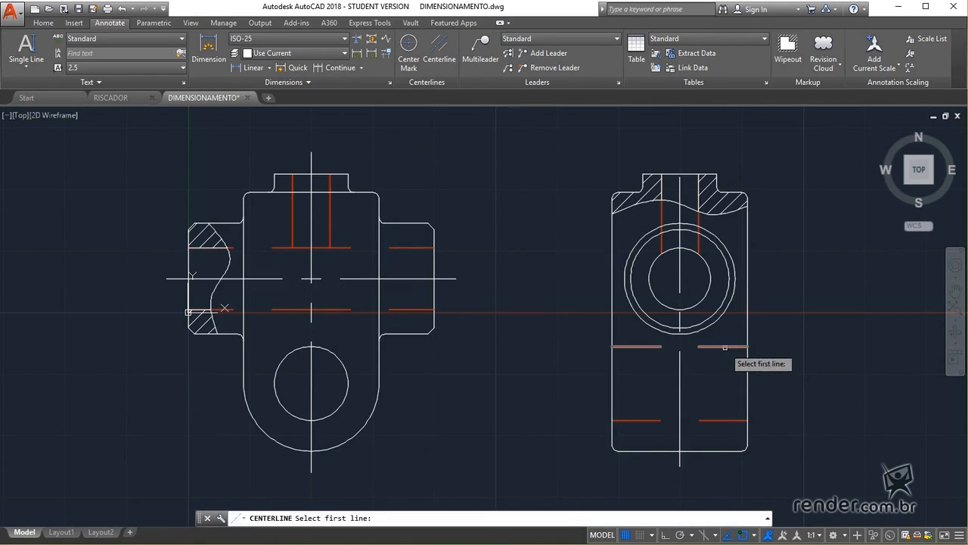
left_click(703, 347)
left_click(655, 420)
Stretch the side view's vertical centerline to the part's top and bottom edges
left_click(680, 360)
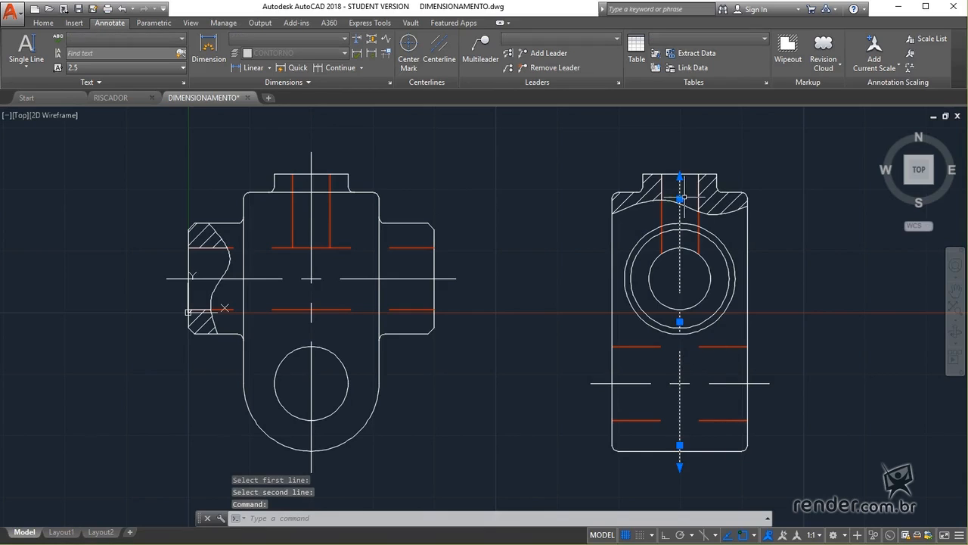
left_click(679, 175)
left_click(683, 168)
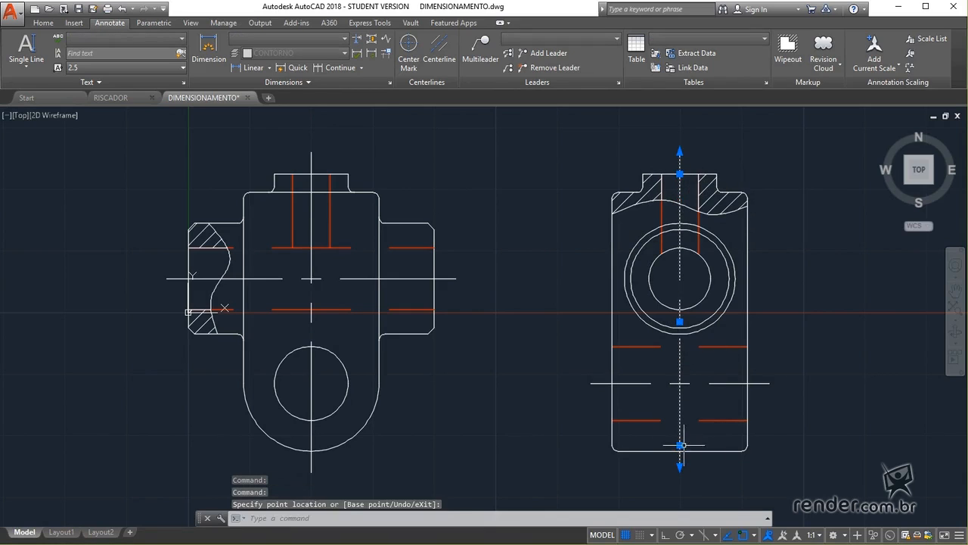
left_click(680, 444)
key("Escape")
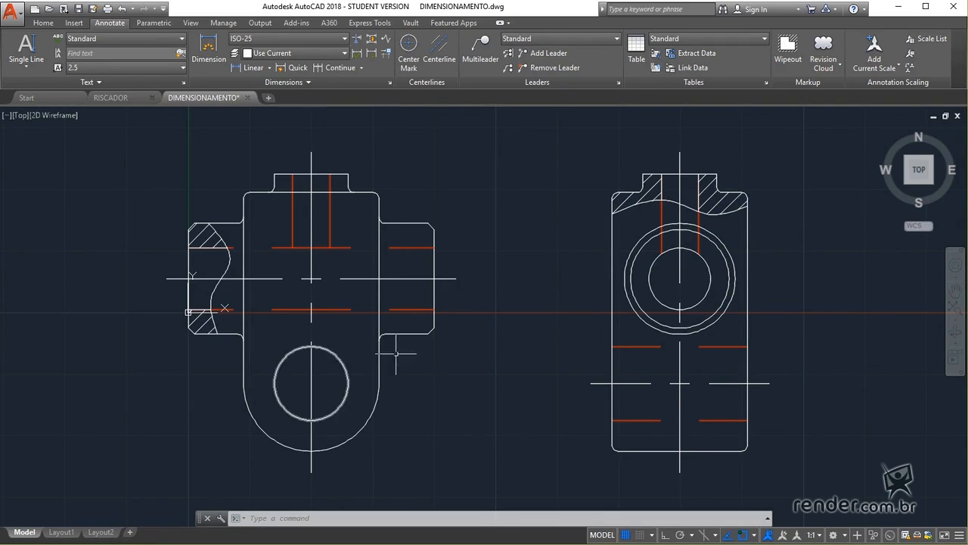
Add center marks to the front view's lower arc and two upper corner fillets, and to the side view's outer circle
left_click(406, 65)
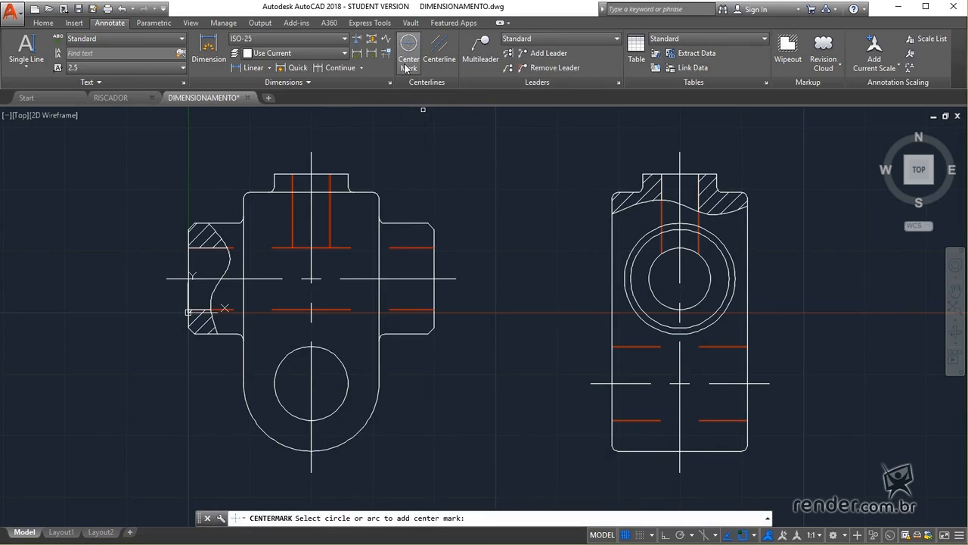
left_click(337, 446)
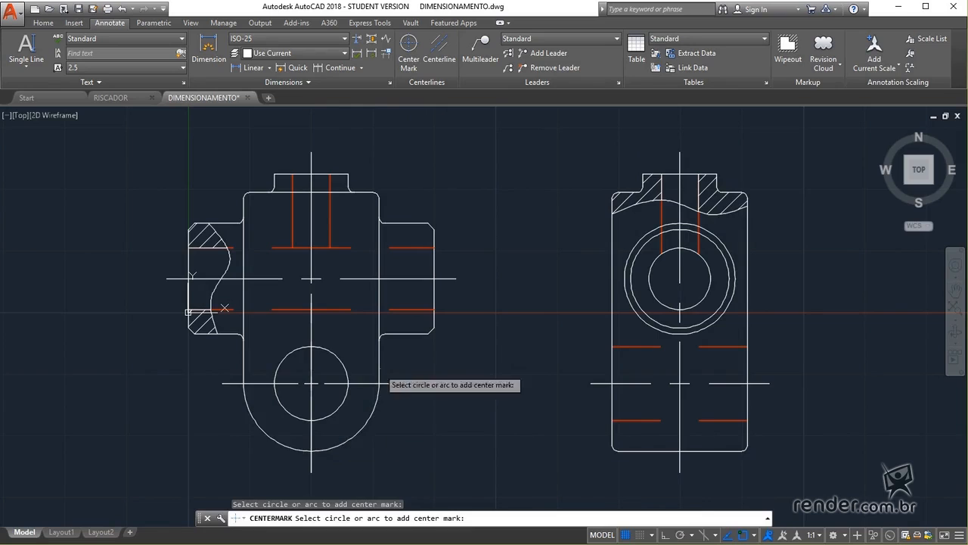
left_click(636, 313)
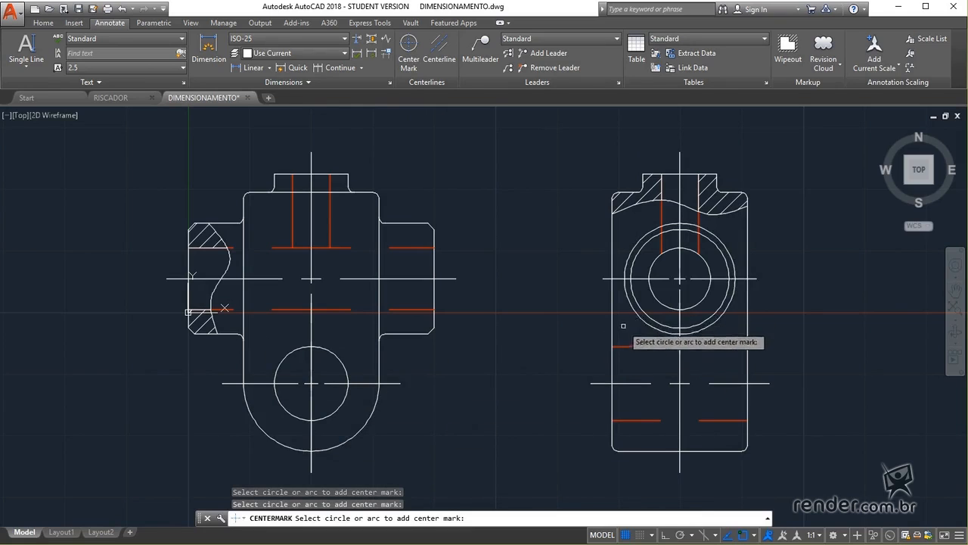
left_click(376, 194)
left_click(245, 195)
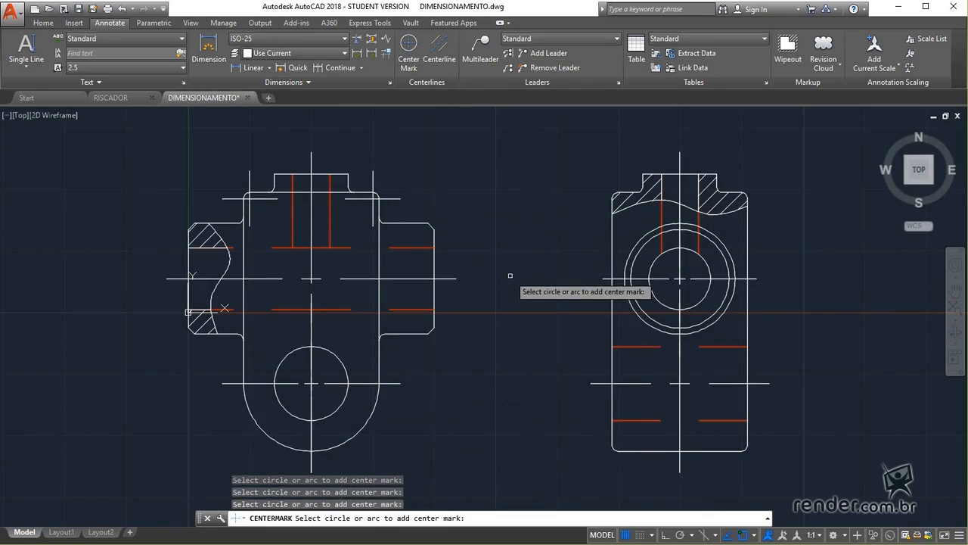
key("Escape")
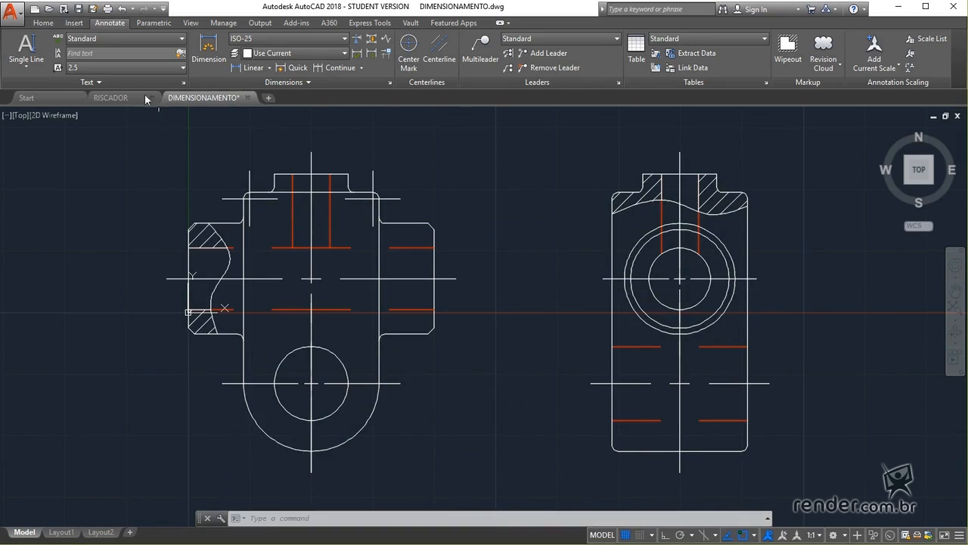
Make COTA the current layer
left_click(44, 22)
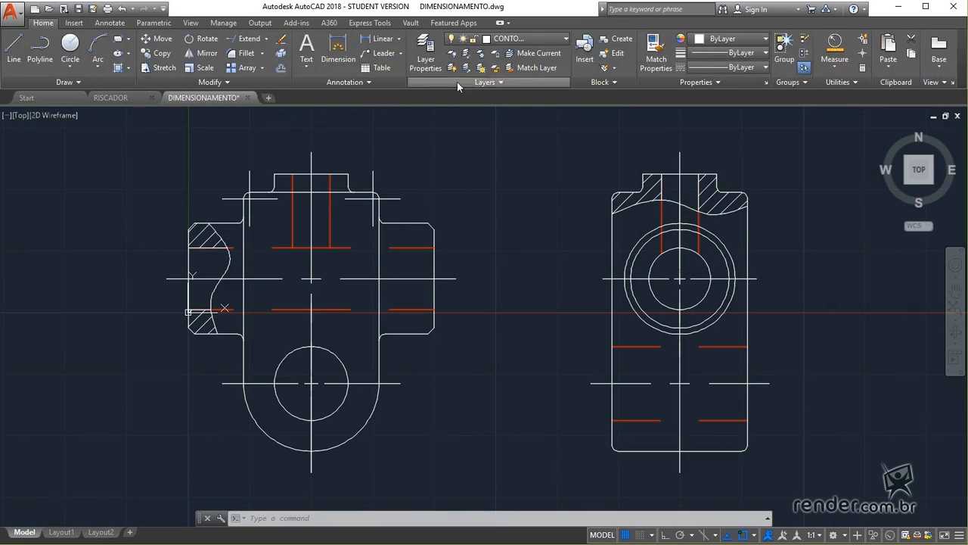
left_click(512, 39)
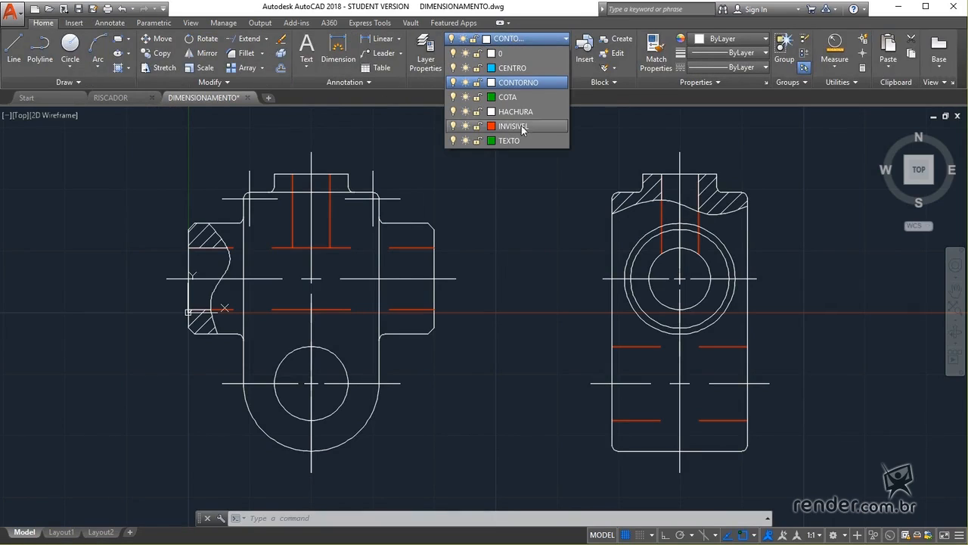
left_click(519, 98)
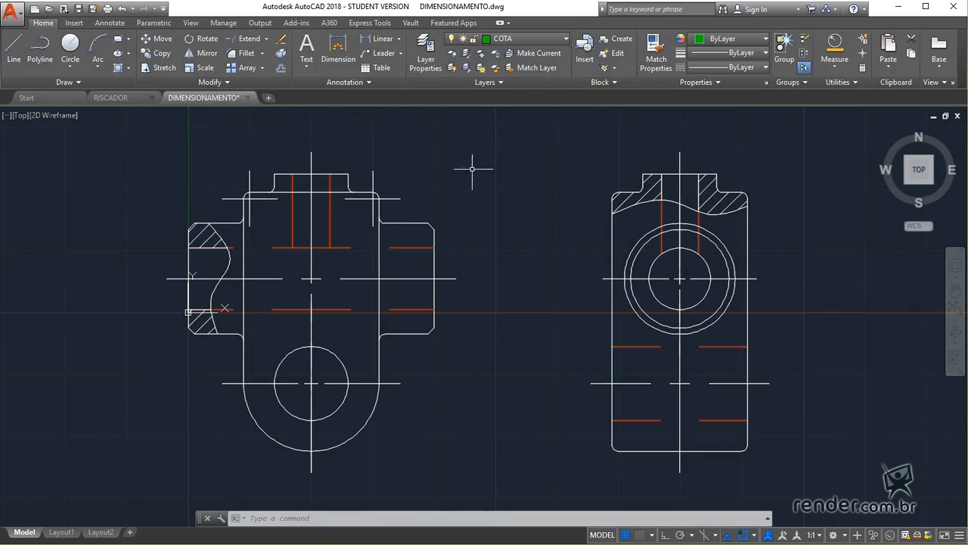
Dimension the front view's right boss height and, farther out, the length of the body's straight right edge
left_click(111, 23)
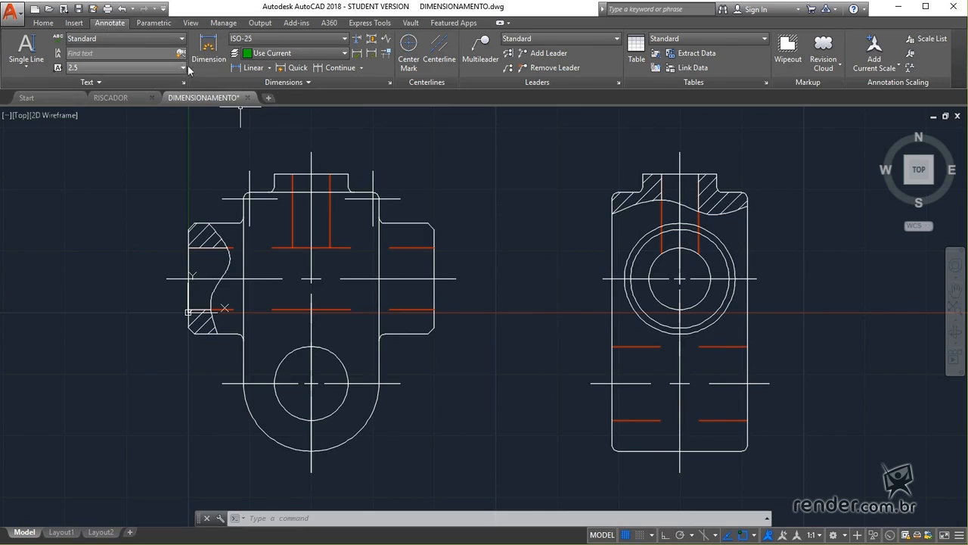
left_click(209, 49)
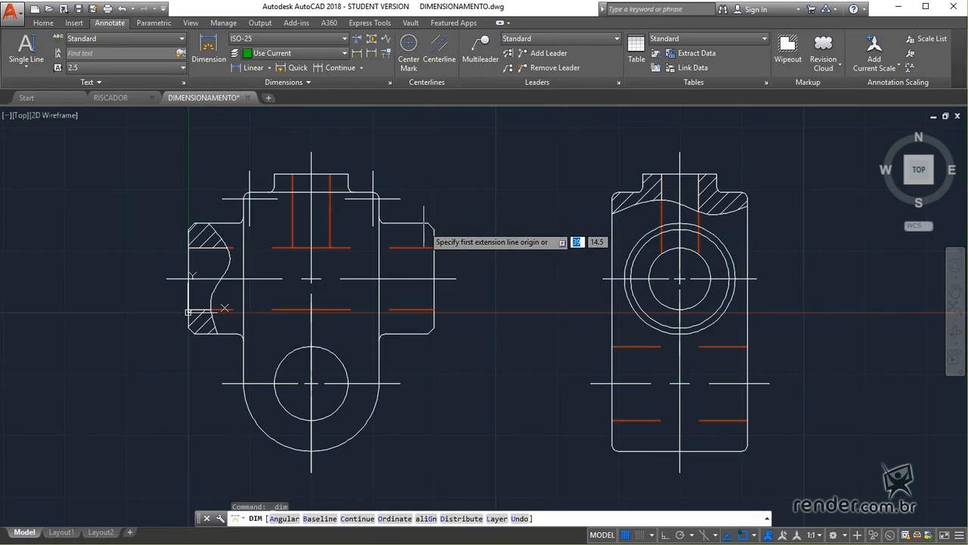
left_click(424, 223)
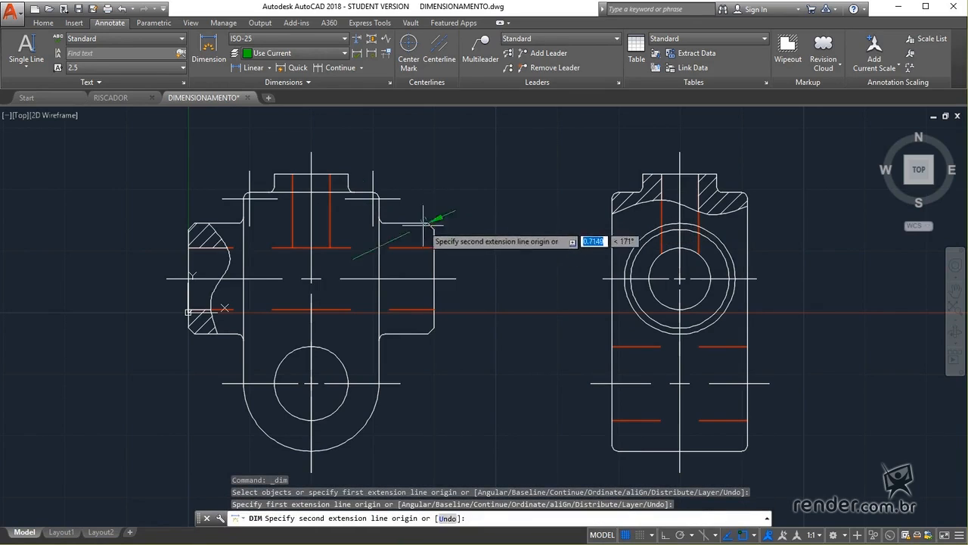
left_click(428, 333)
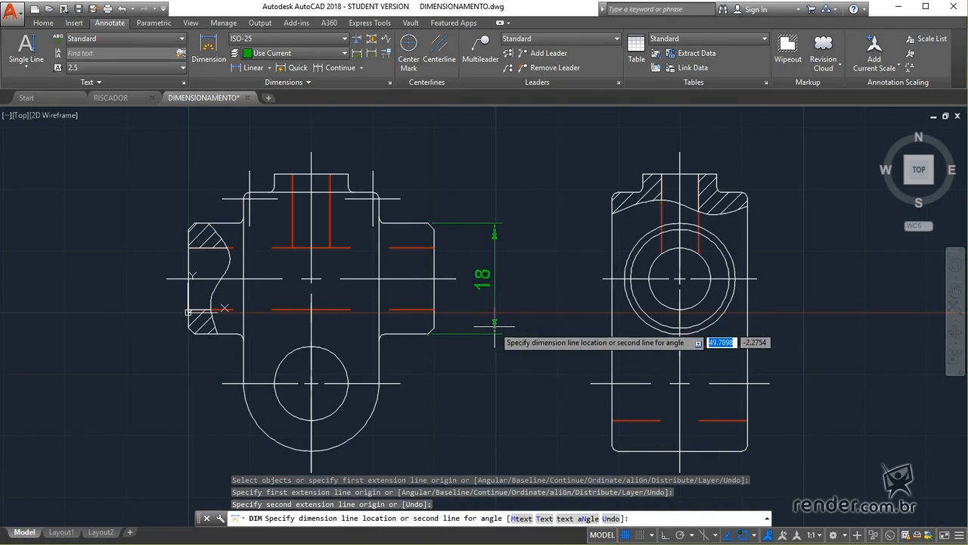
left_click(494, 330)
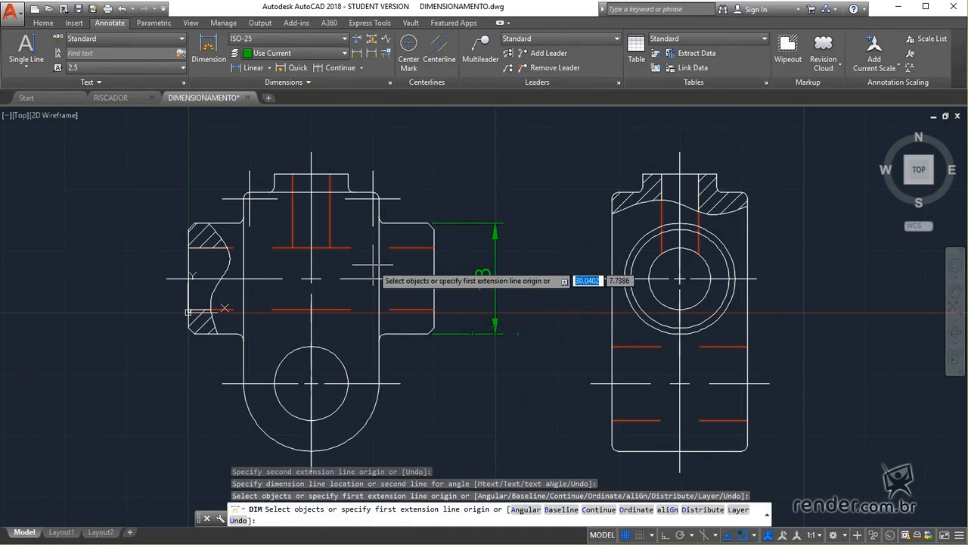
left_click(378, 274)
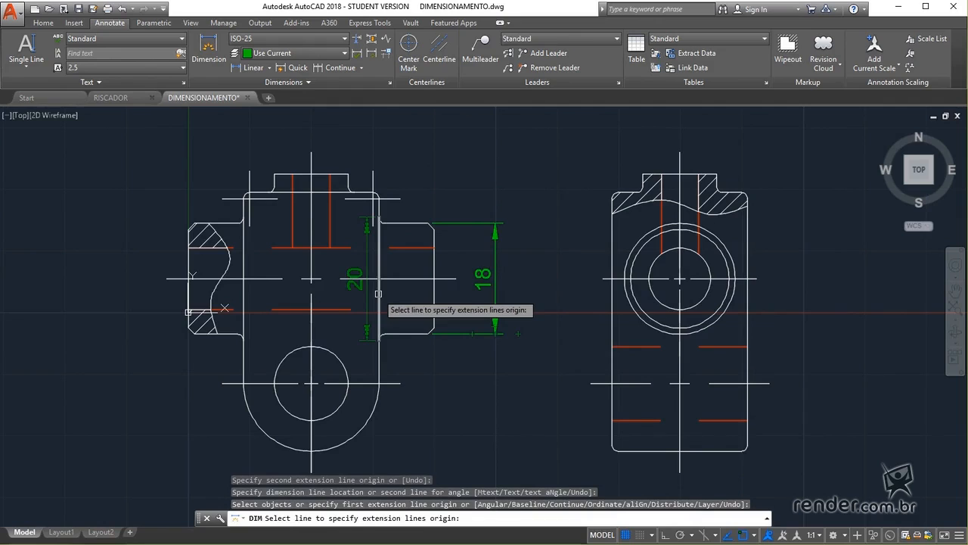
left_click(545, 312)
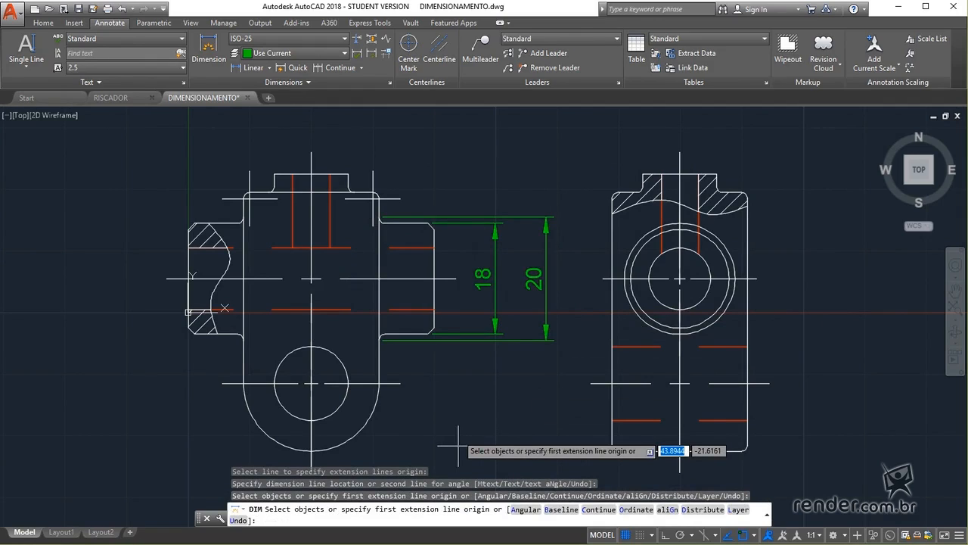
Add a radius dimension to the large lower arc of the front view, placed outside the part
left_click(364, 426)
left_click(420, 445)
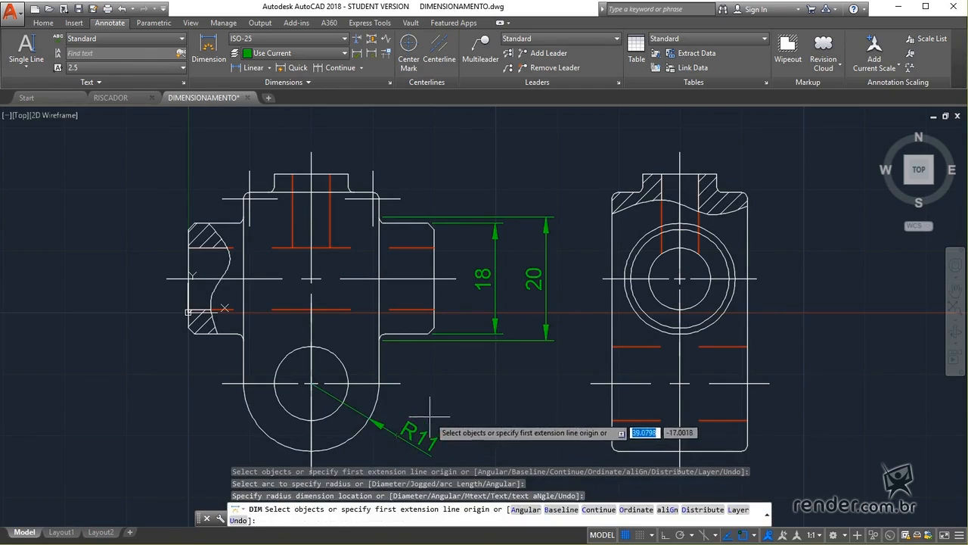
key("Escape")
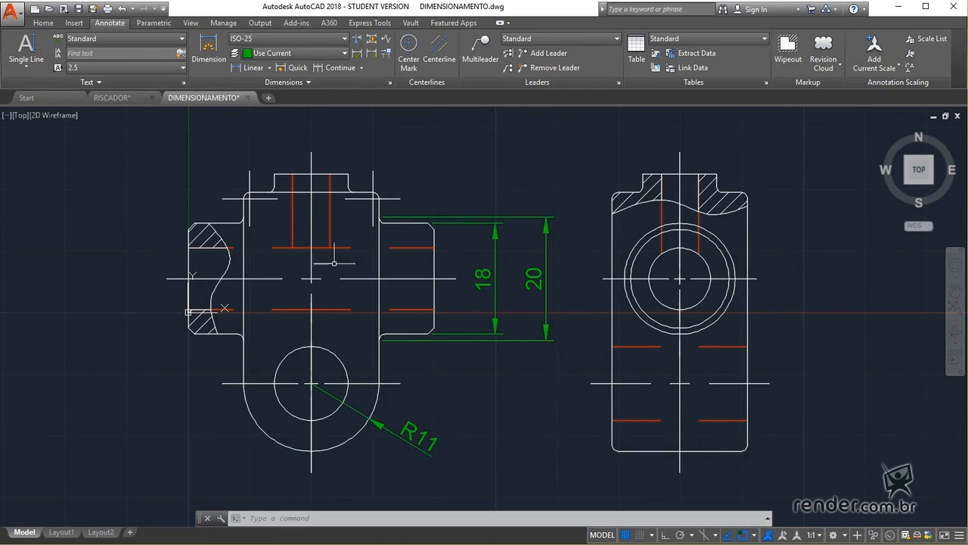
In the RISCADOR drawing, add an angular dimension by Vertex from the tip to the taper's lower and upper end corners, placed just below the taper
left_click(111, 97)
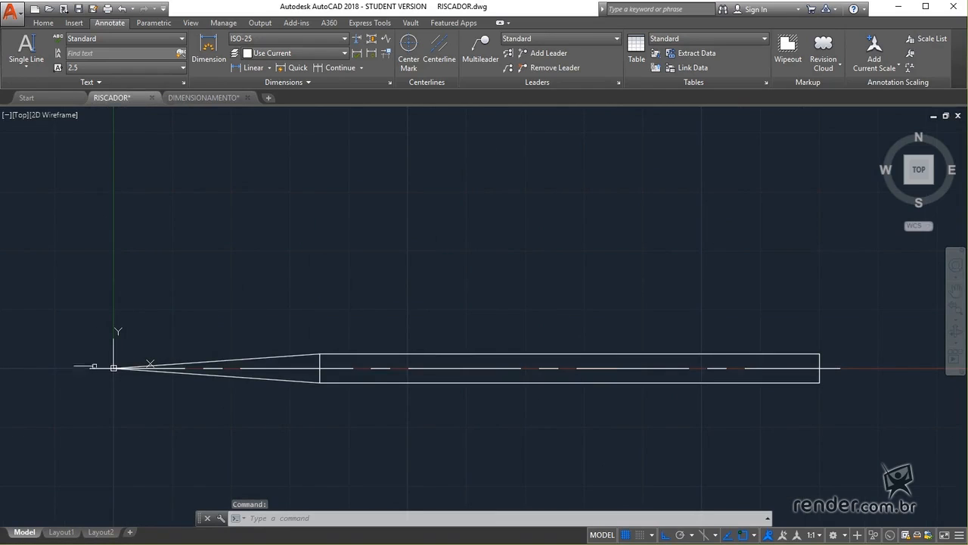
scroll(93, 366, "up", 5)
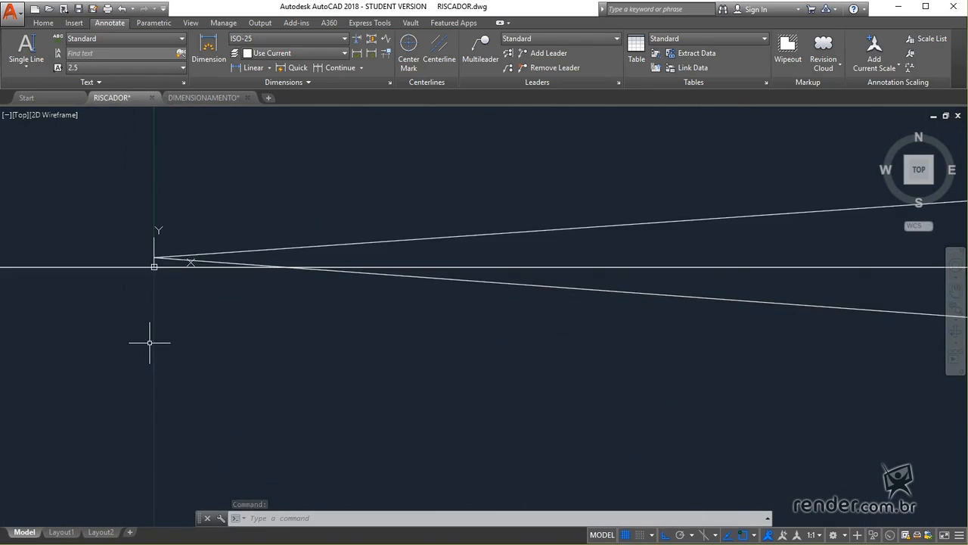
mouse_move(286, 310)
middle_mouse_down()
mouse_move(231, 361)
mouse_move(225, 384)
middle_mouse_up()
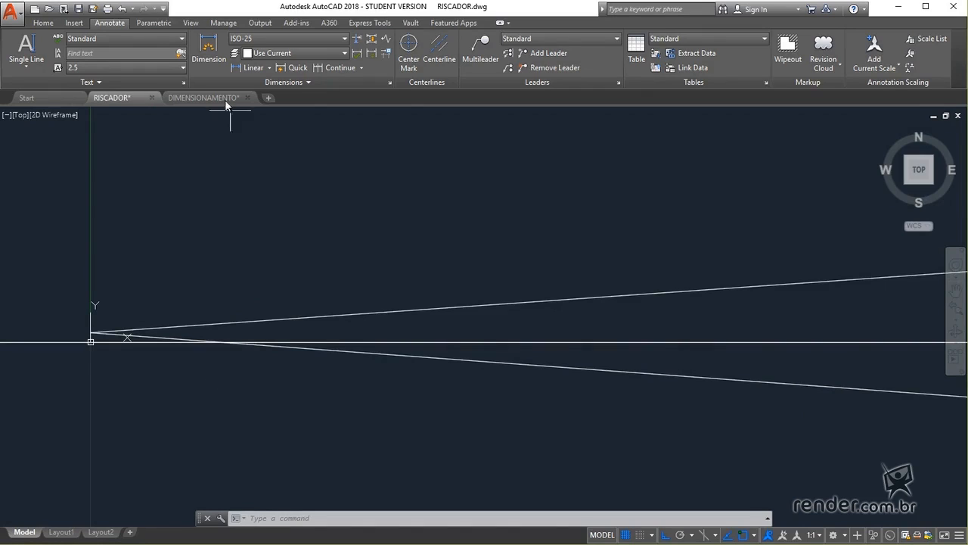
left_click(205, 58)
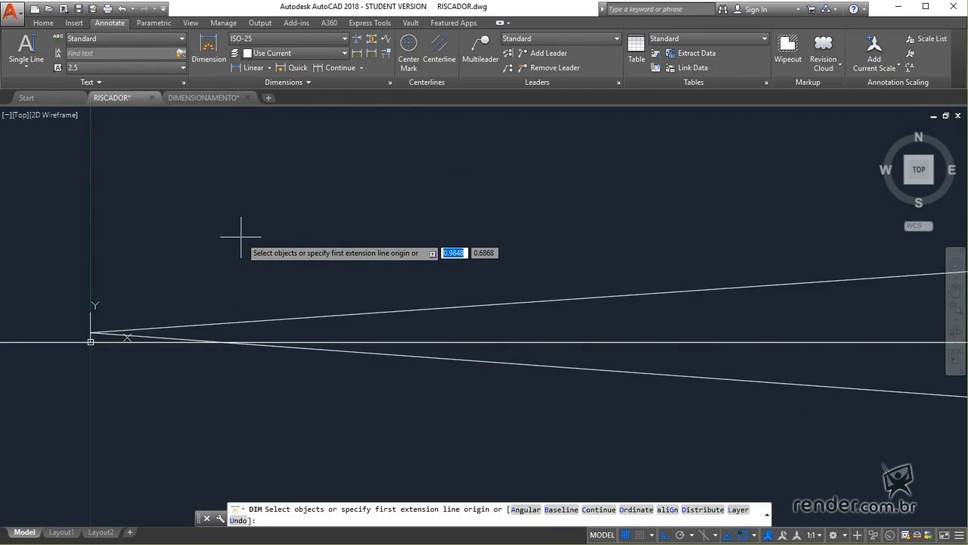
type("a")
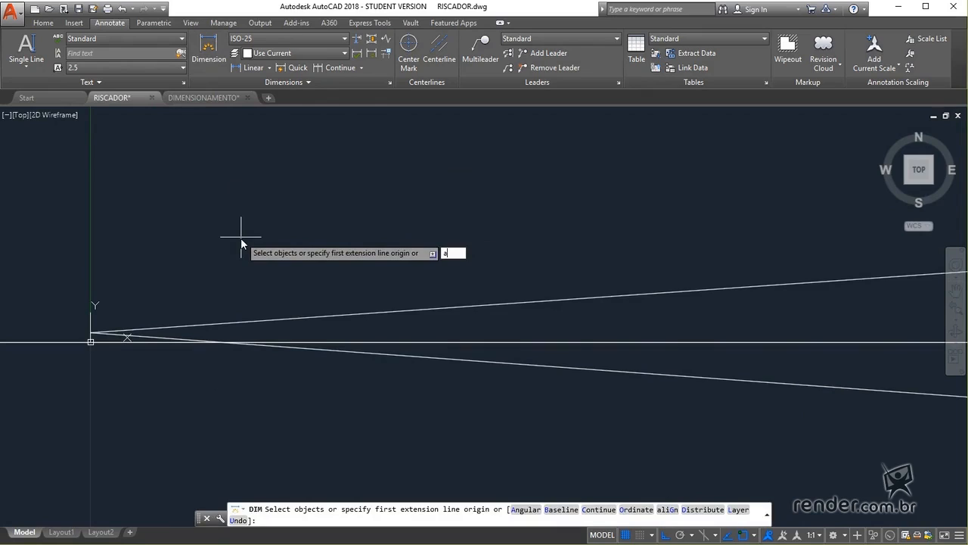
key("Return")
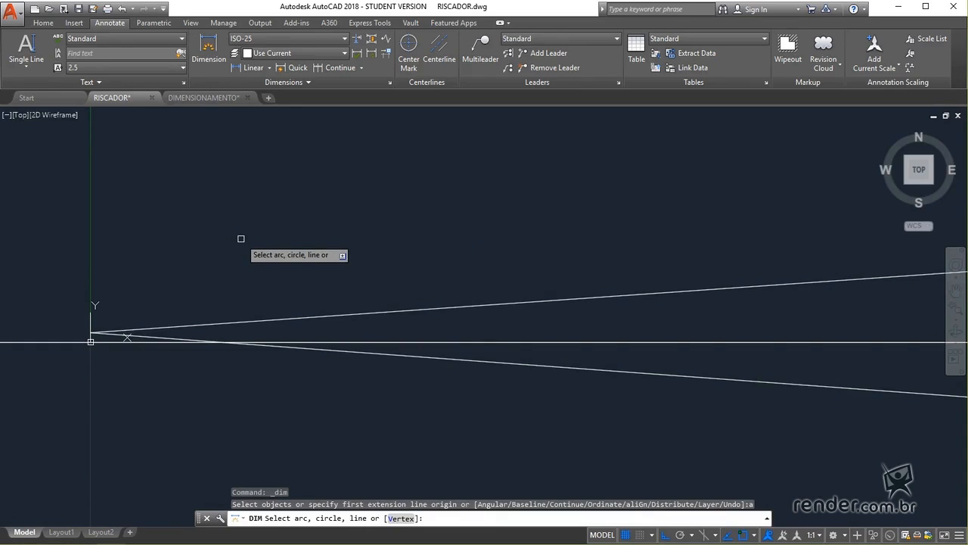
type("v")
key("Return")
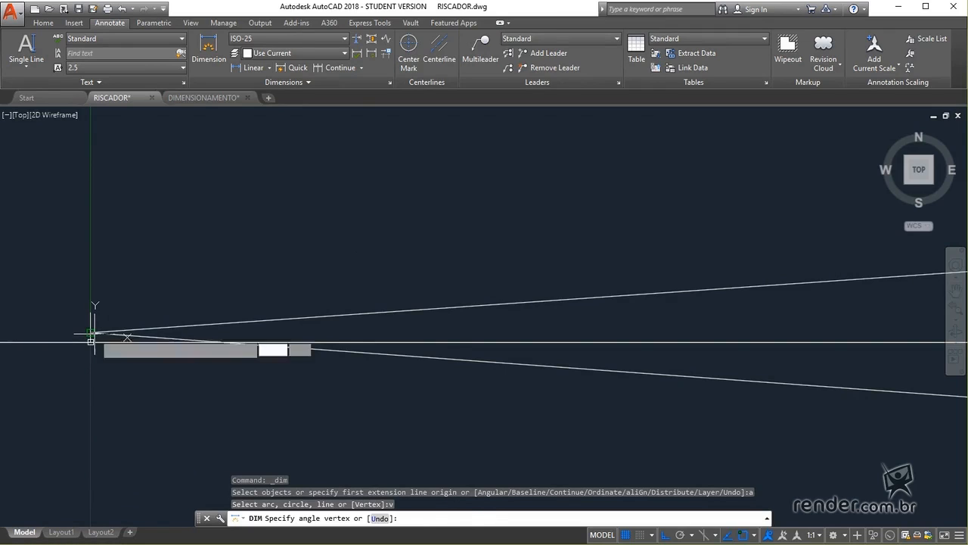
left_click(91, 337)
scroll(360, 401, "down", 4)
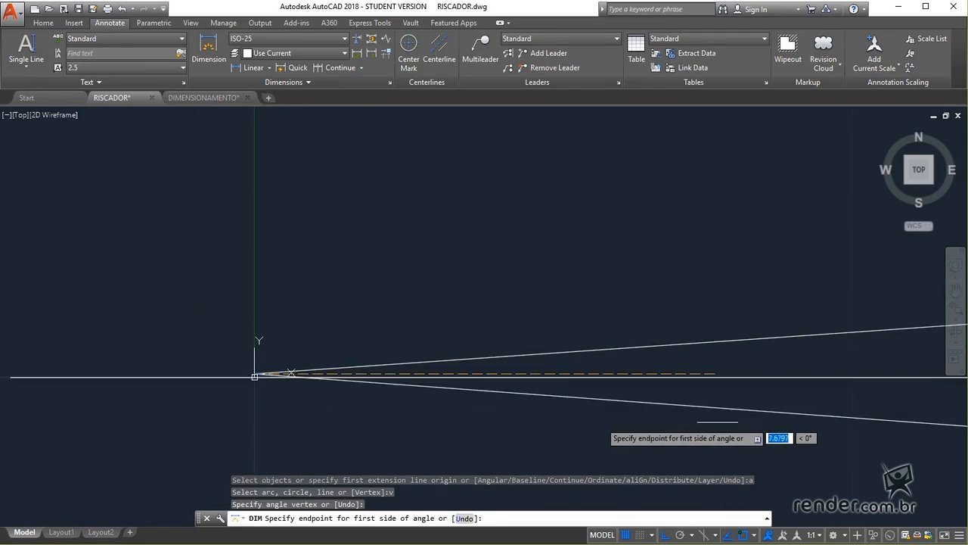
scroll(854, 424, "down", 2)
middle_click_drag(853, 422, 196, 372)
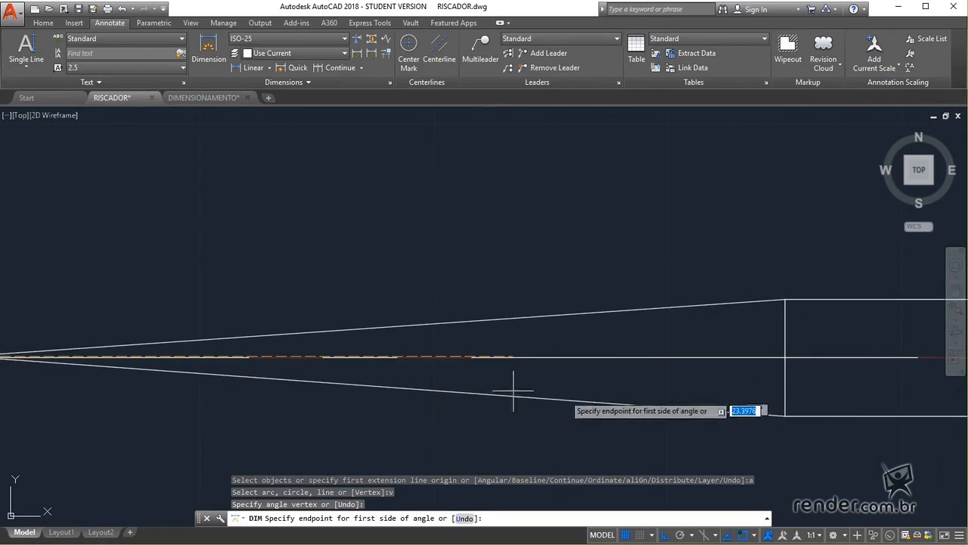
left_click(786, 415)
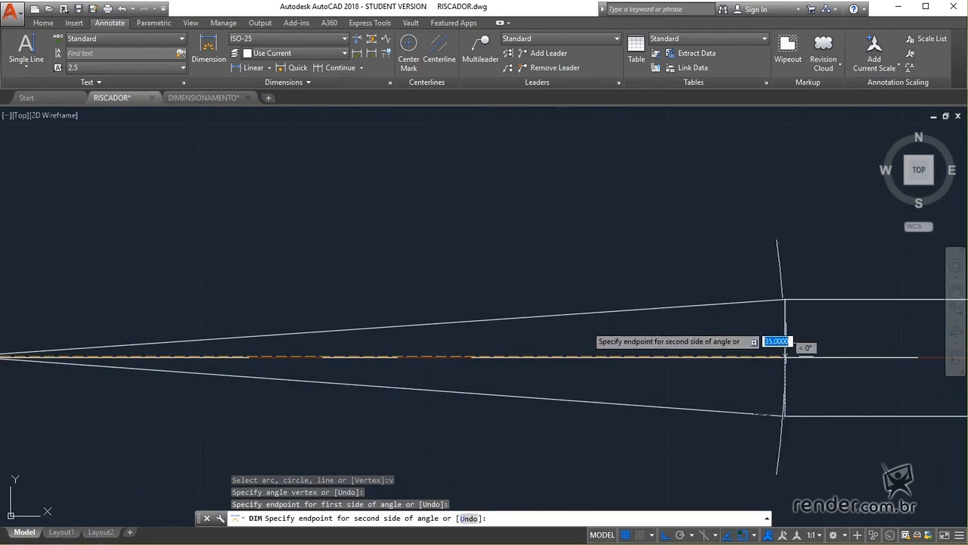
left_click(785, 301)
scroll(276, 355, "down", 2)
scroll(276, 349, "down", 1)
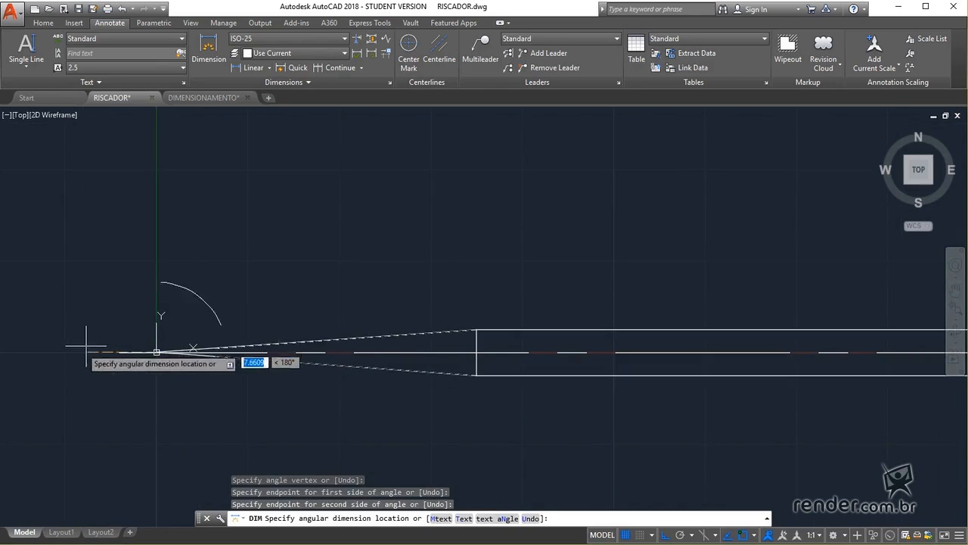
left_click(286, 380)
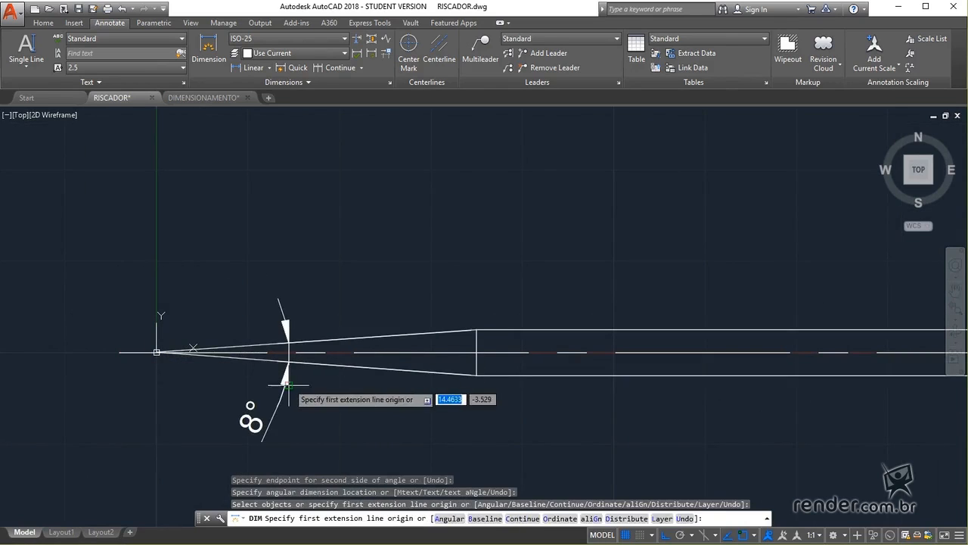
key("Escape")
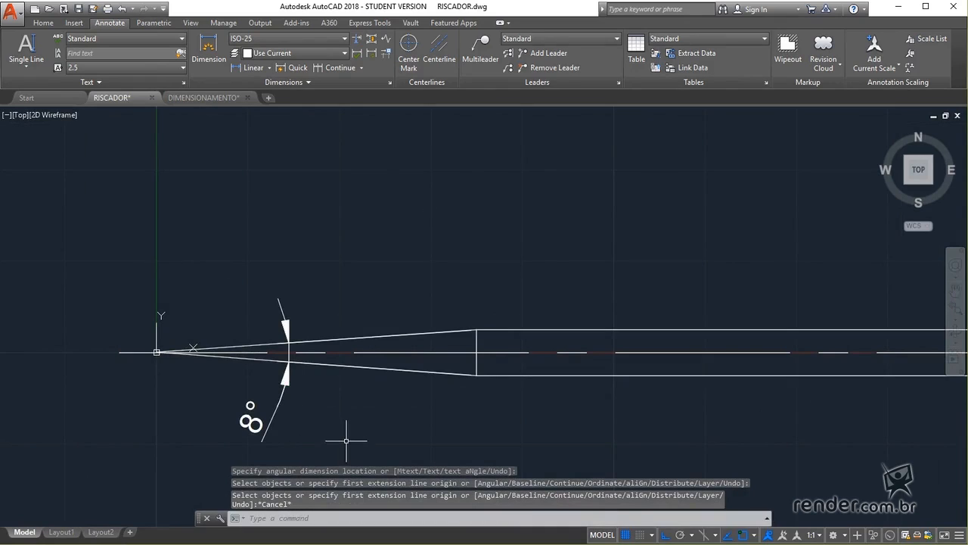